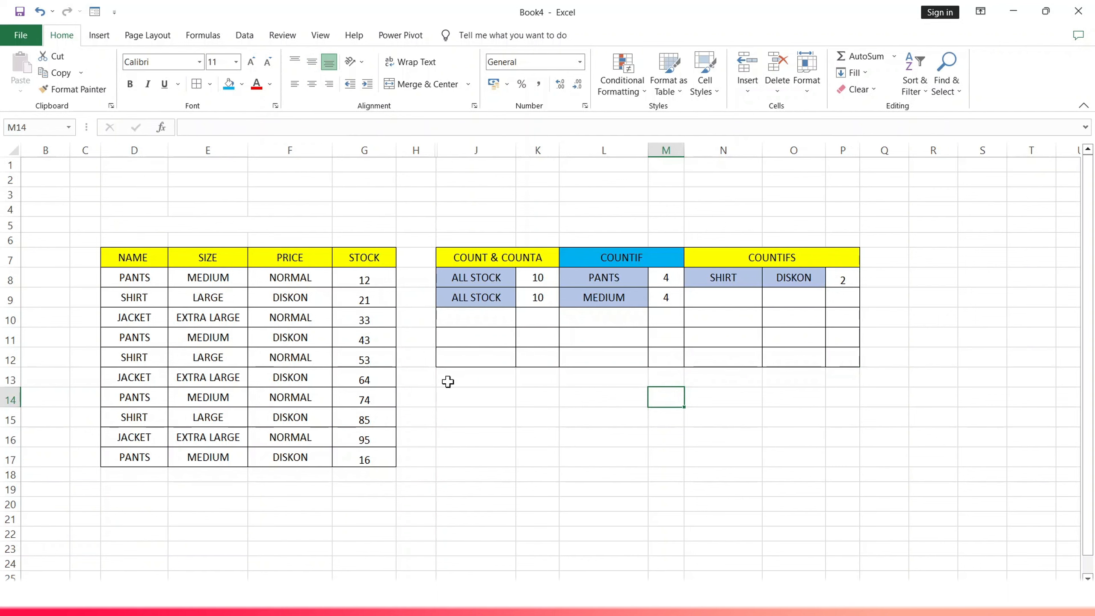
- Fill the merged COUNT & COUNTA header cell with light blue
mouse_move(329, 602)
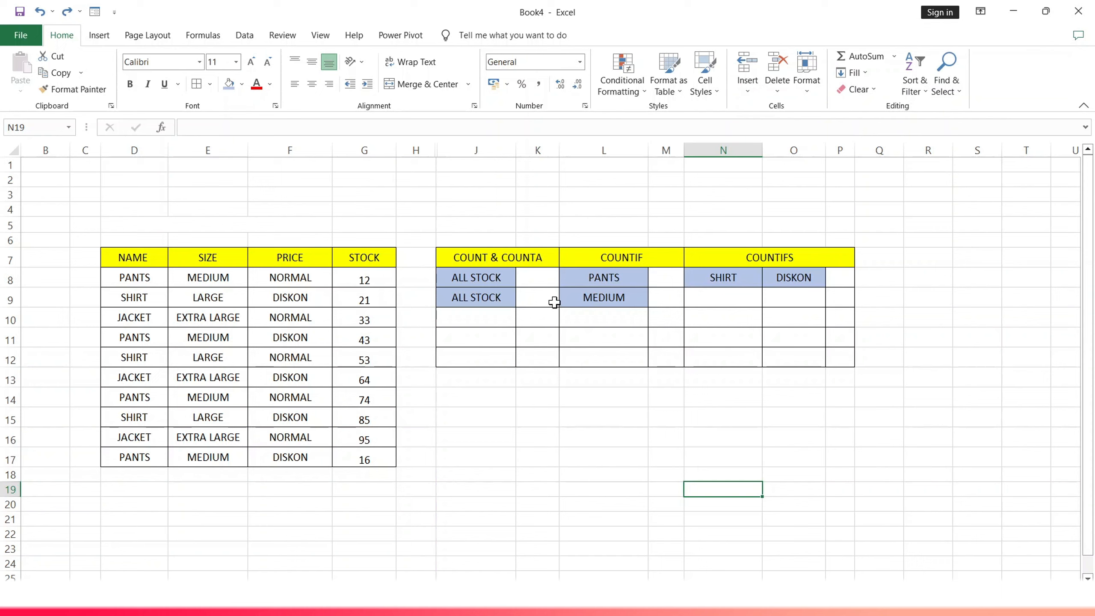
click(495, 260)
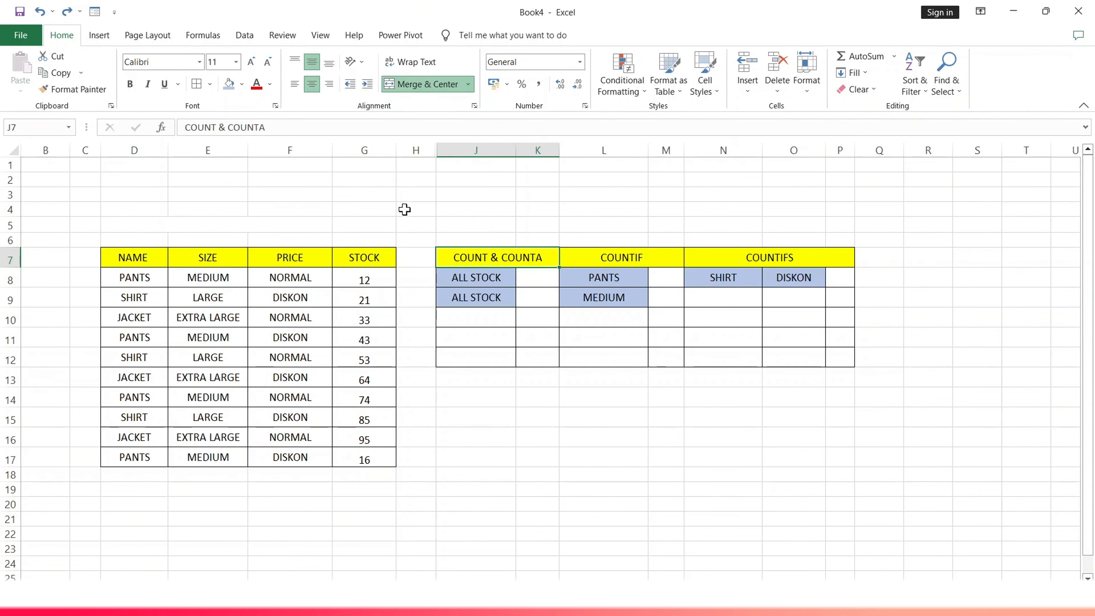
mouse_move(497, 267)
mouse_down()
mouse_move(499, 292)
mouse_move(498, 265)
mouse_up()
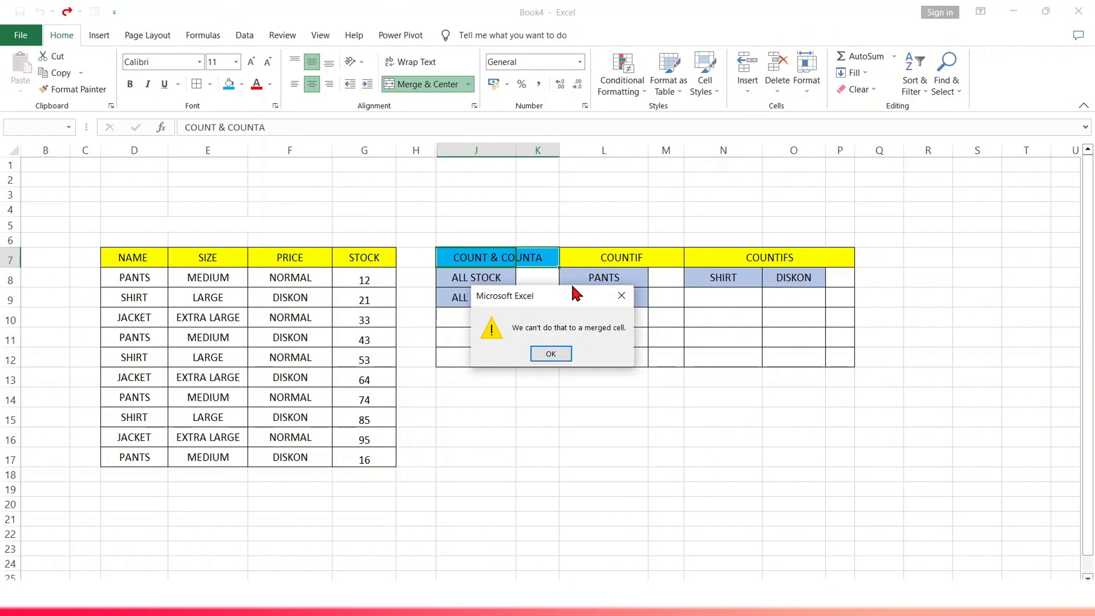
click(621, 296)
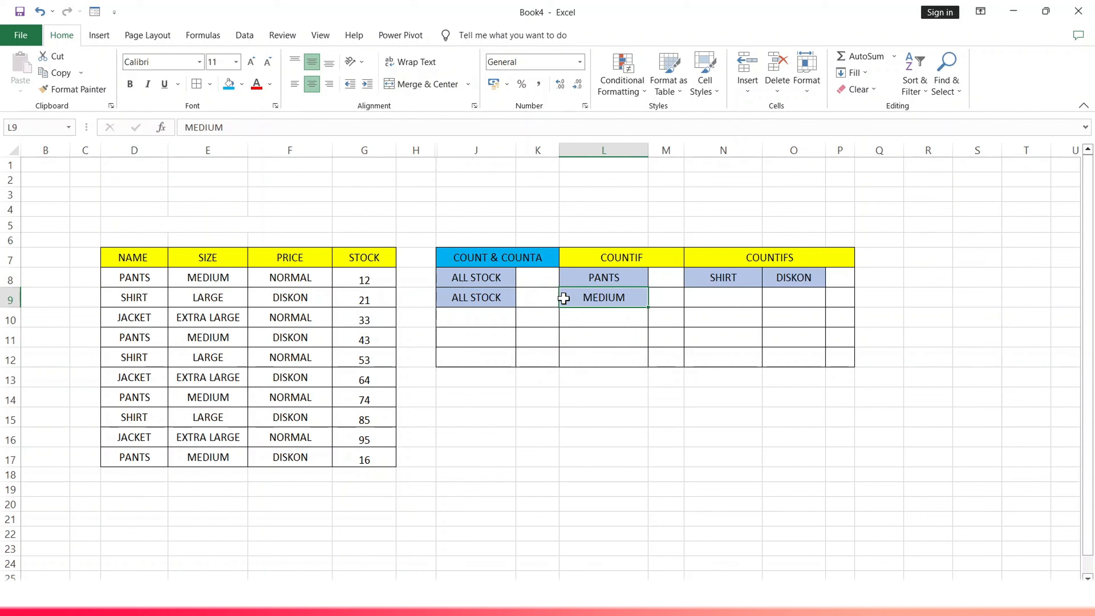
- Enter =COUNT(G8:G17) in cell K8 to count the numeric entries in the STOCK column
drag(500, 282, 531, 284)
double_click(530, 284)
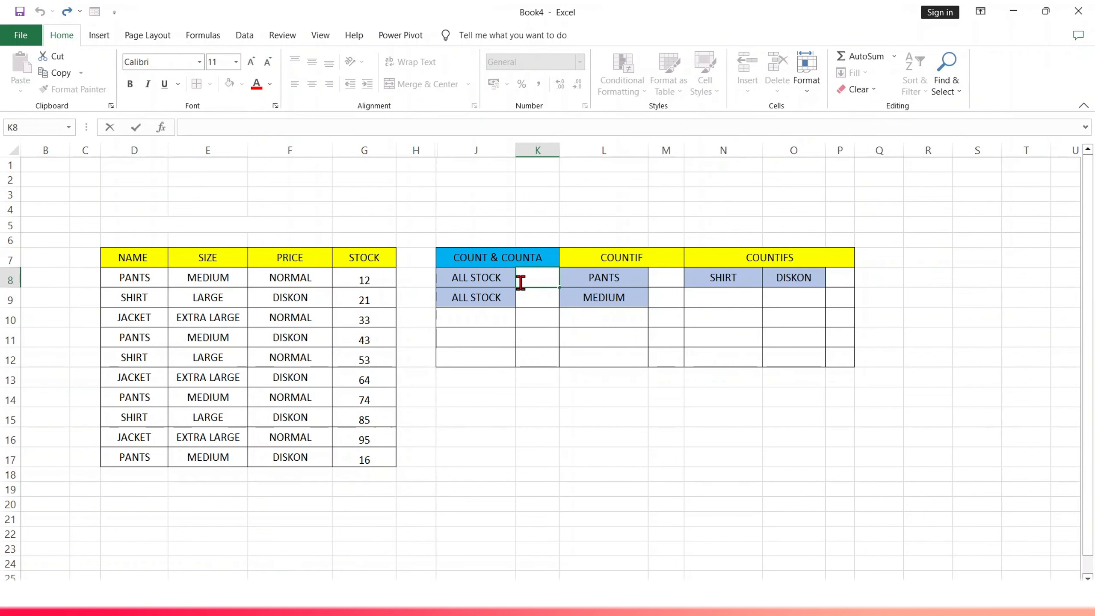
text(=C)
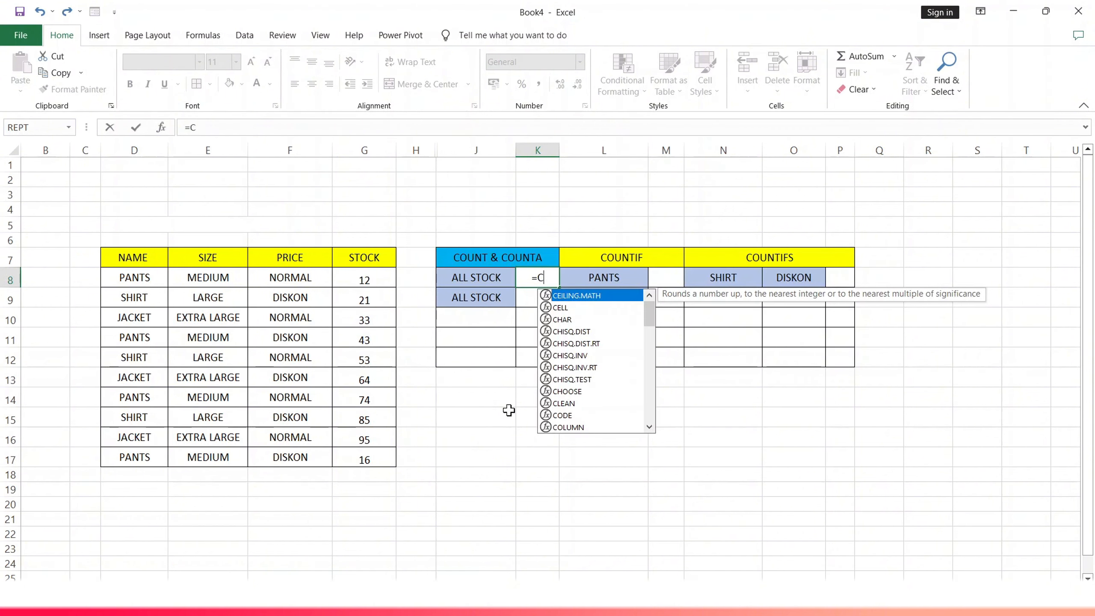
text(OUNT)
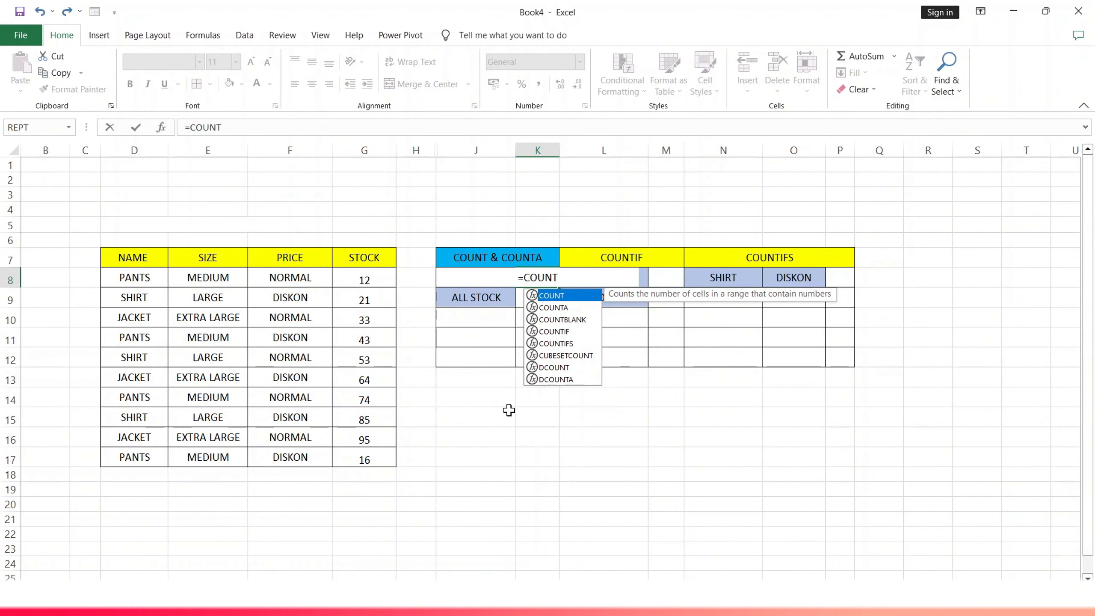
text(()
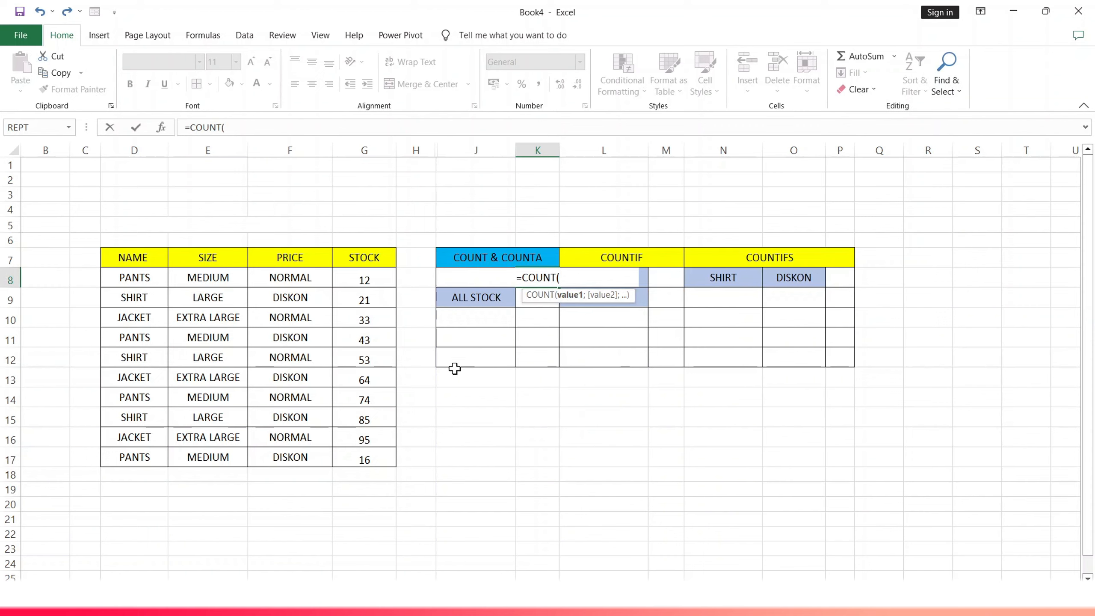
drag(373, 279, 377, 454)
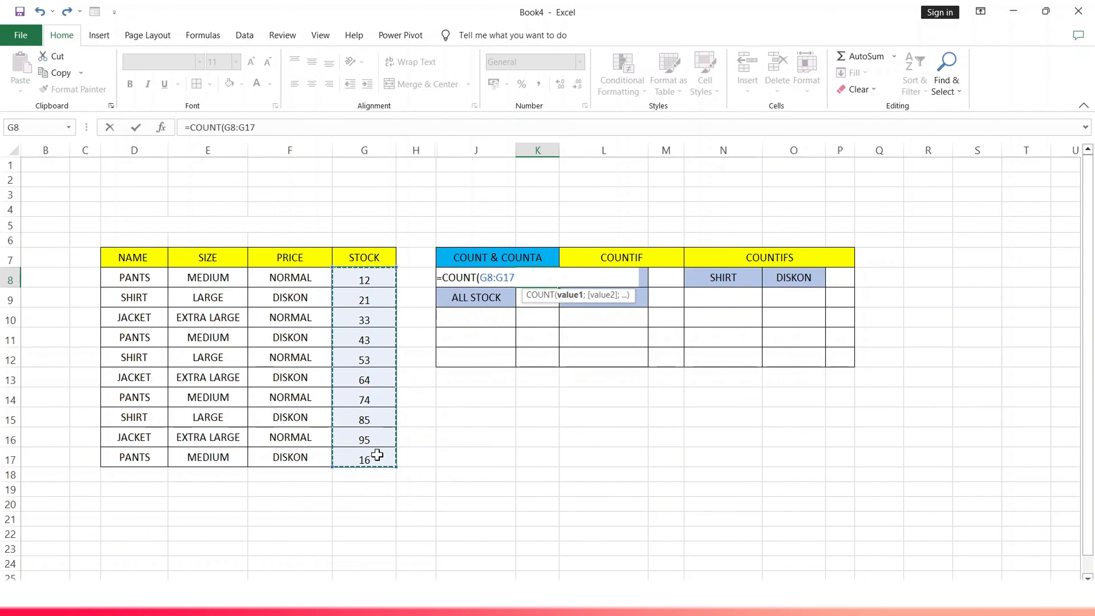
text())
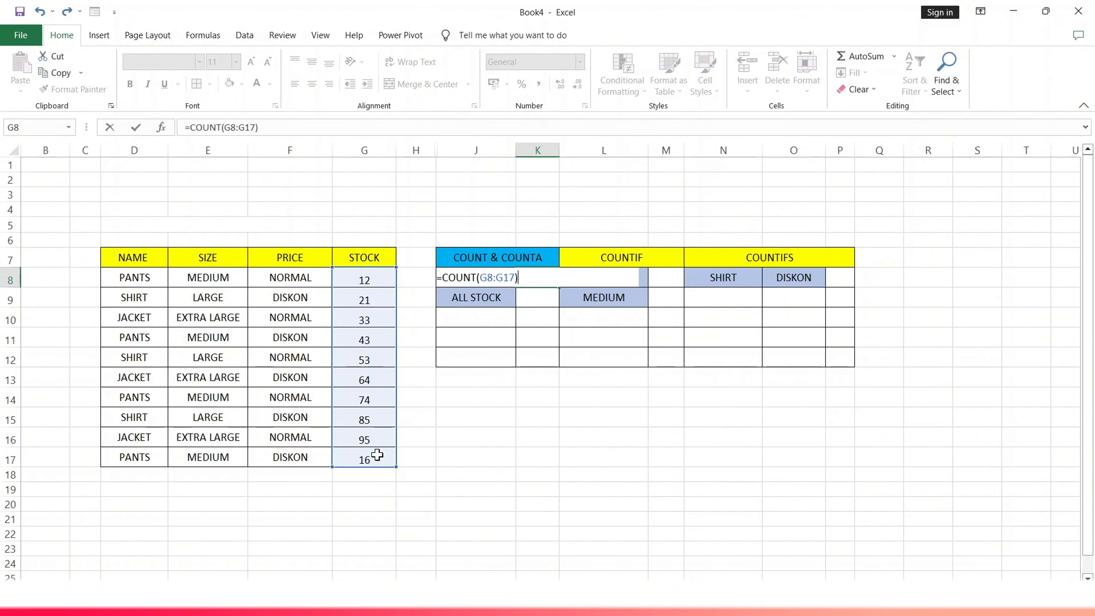
key(Return)
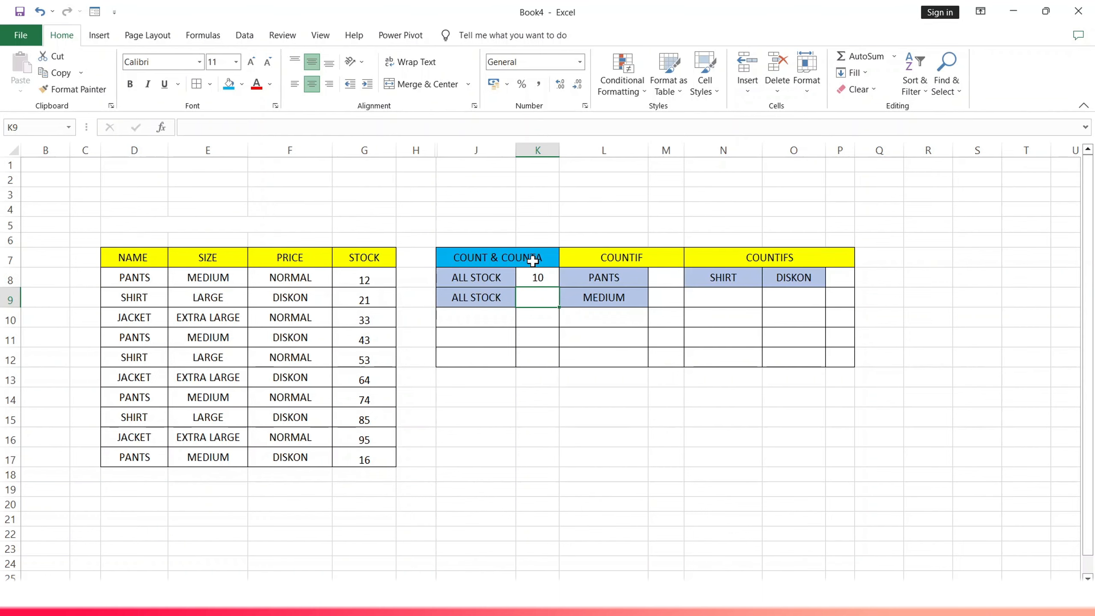
- Enter =COUNTA(E8:E17) in cell K9 to count the non-empty cells in the SIZE column
double_click(532, 302)
text(=)
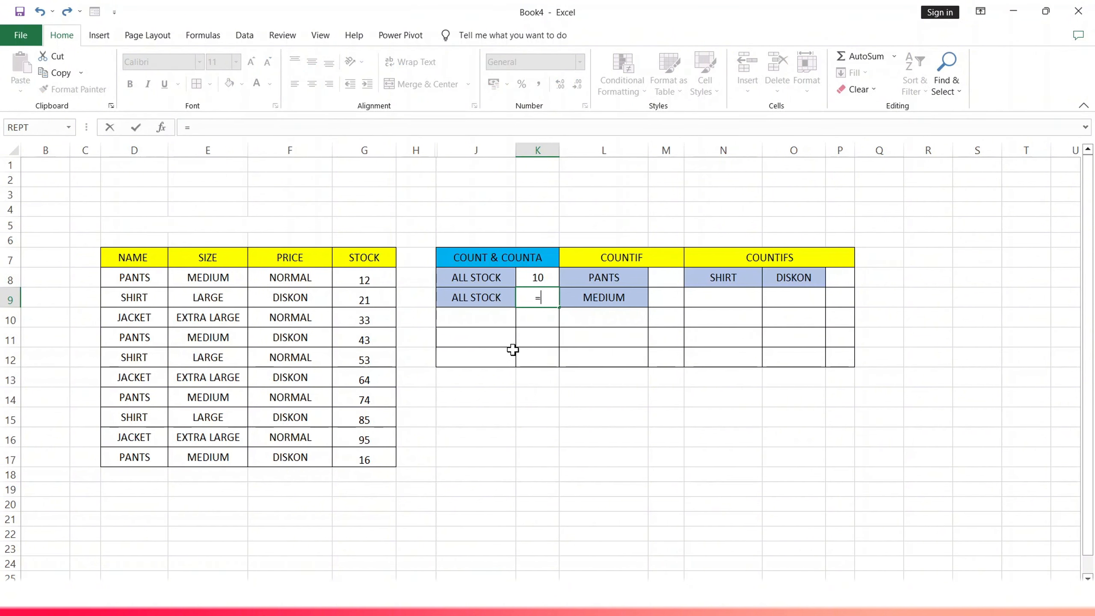
text(COUNTA)
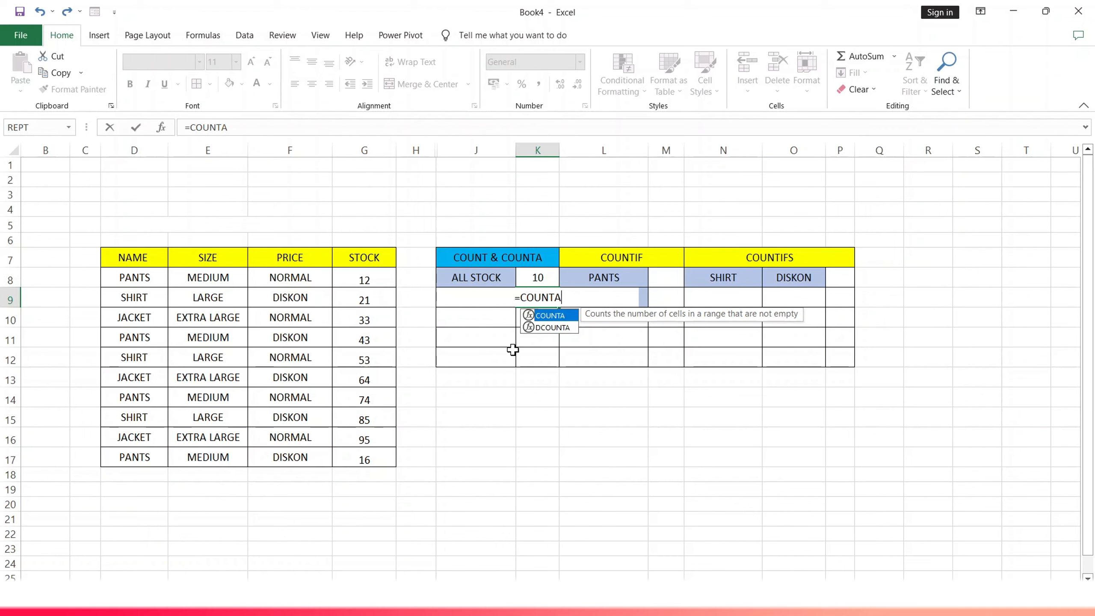
text(()
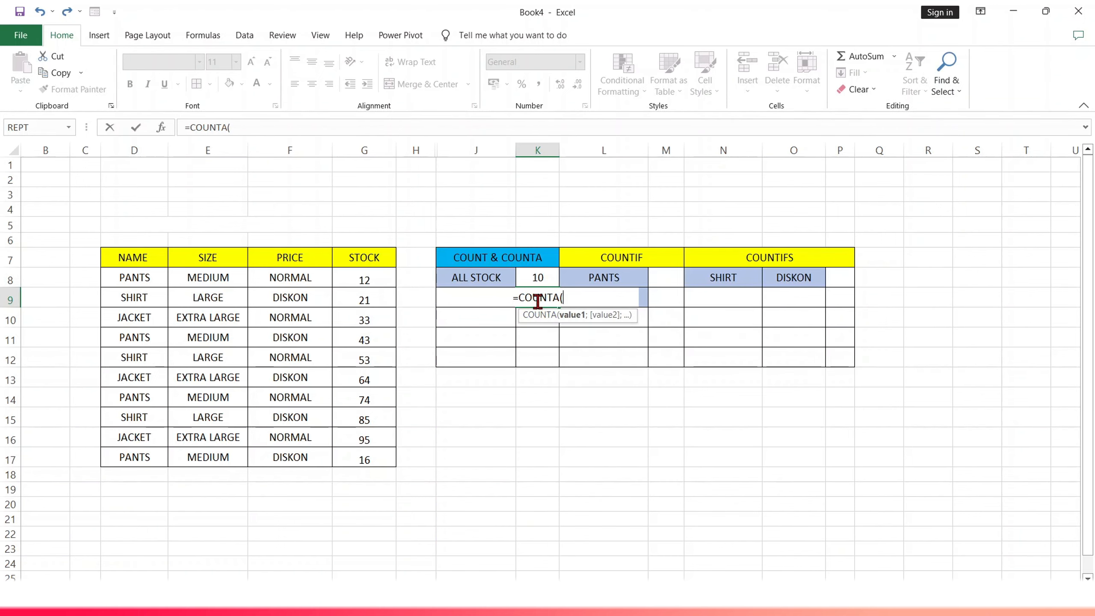
drag(210, 281, 214, 453)
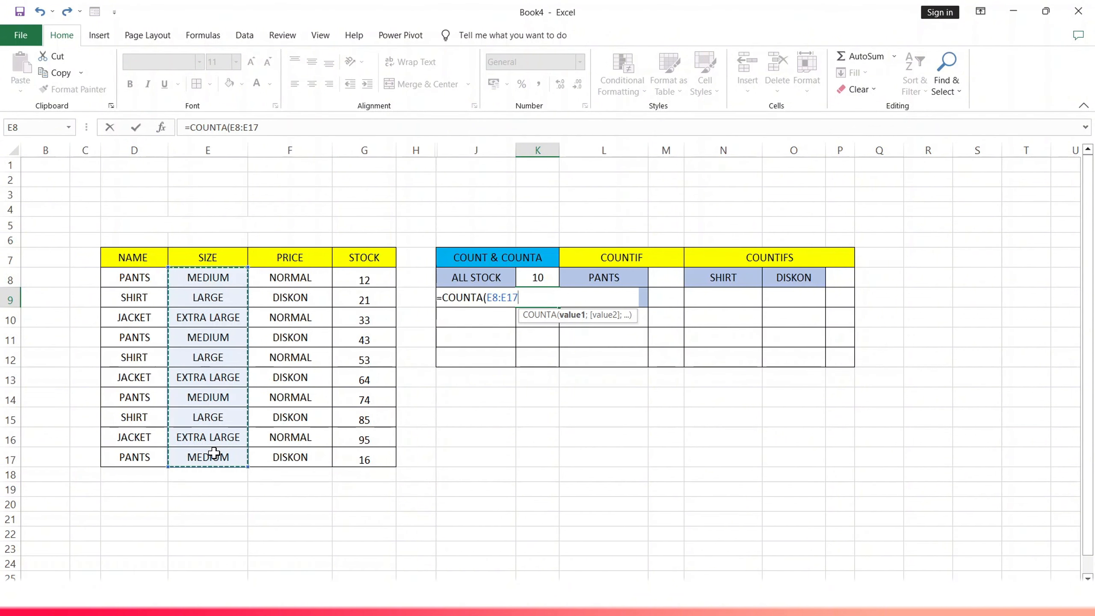
text())
key(Return)
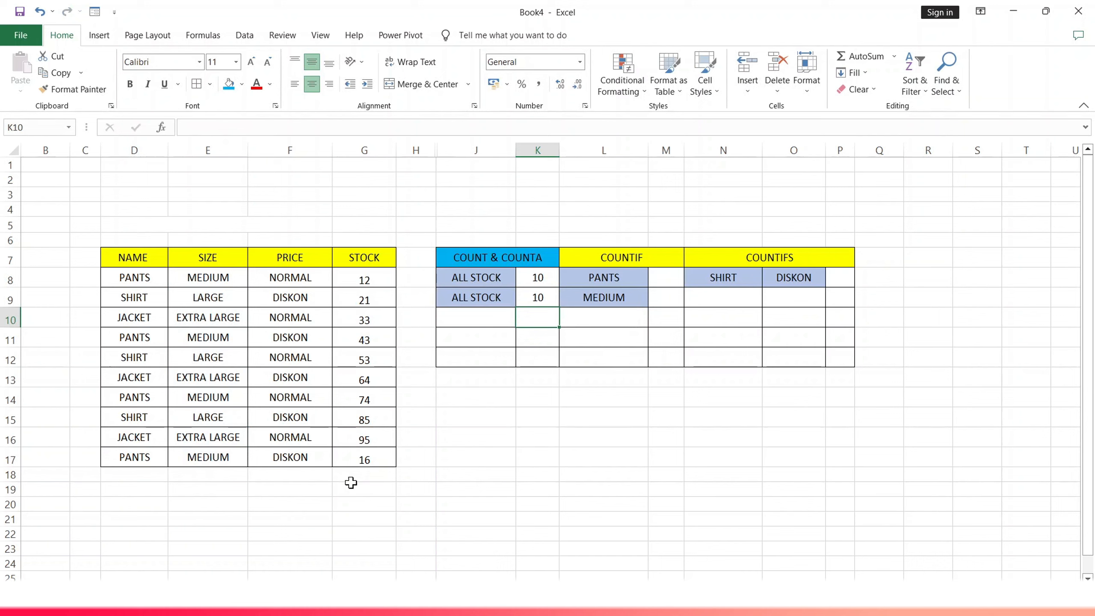
- Enter =COUNTIF(D8:D17;"PANTS") in cell M8 to count the PANTS rows in the NAME column
click(587, 295)
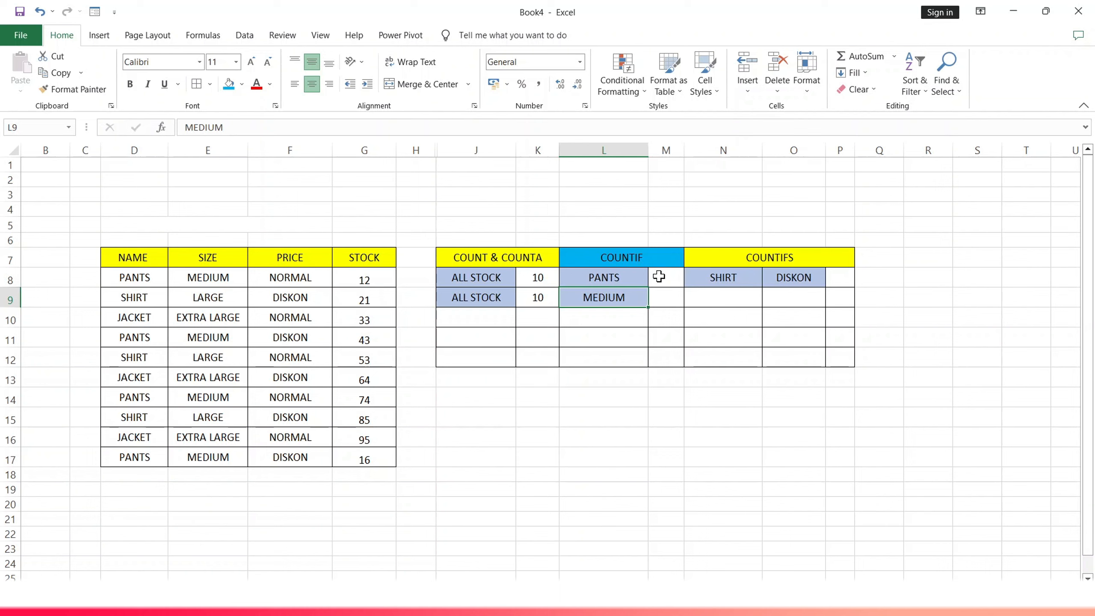
click(659, 276)
double_click(659, 277)
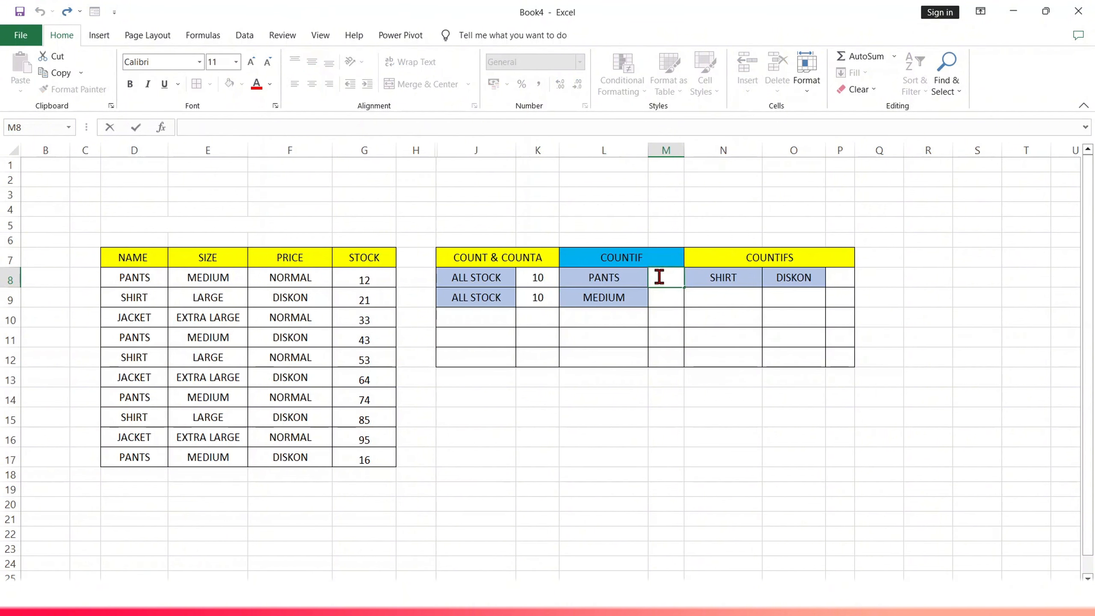
text(=)
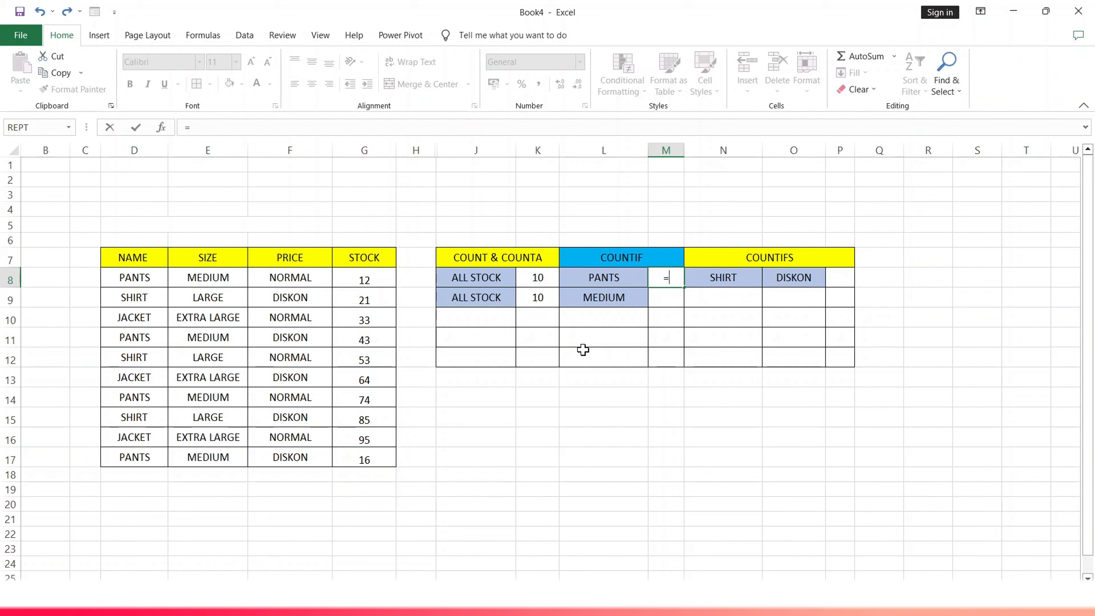
text(COUNTI)
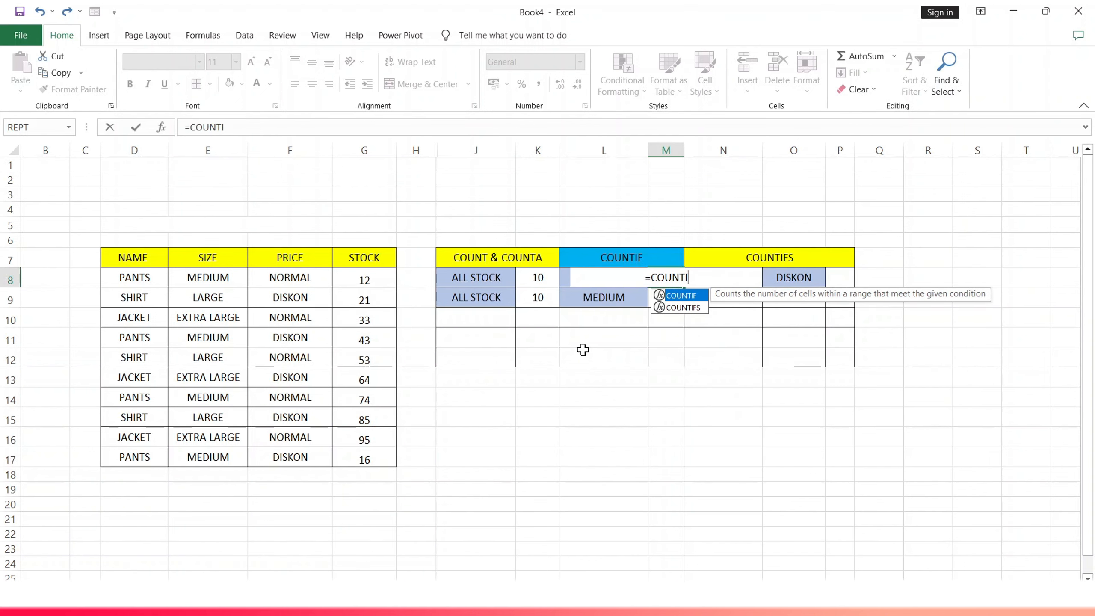
text(F)
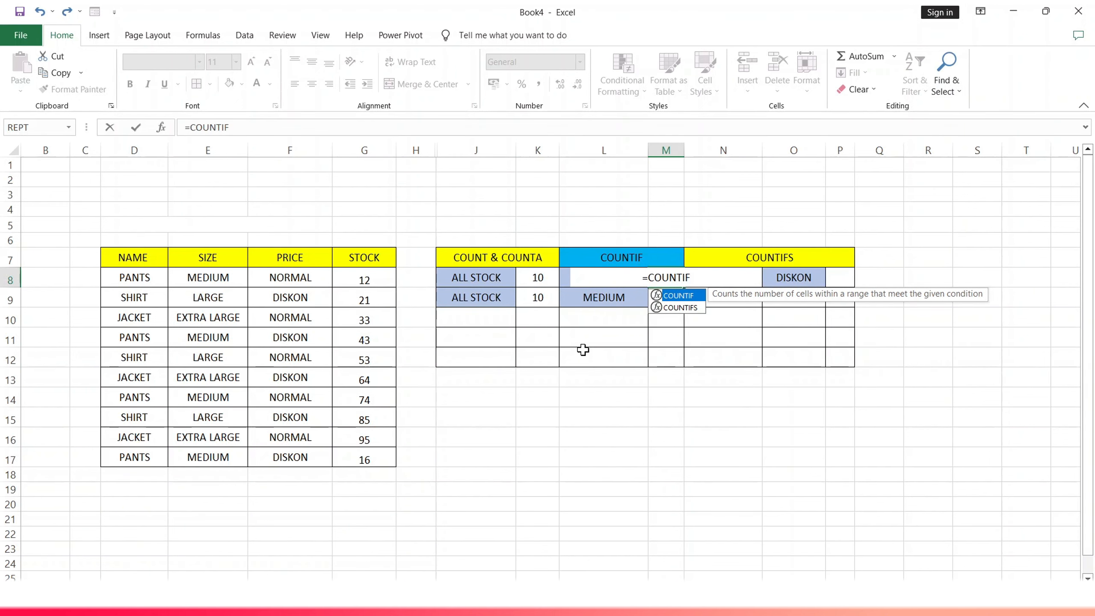
text(()
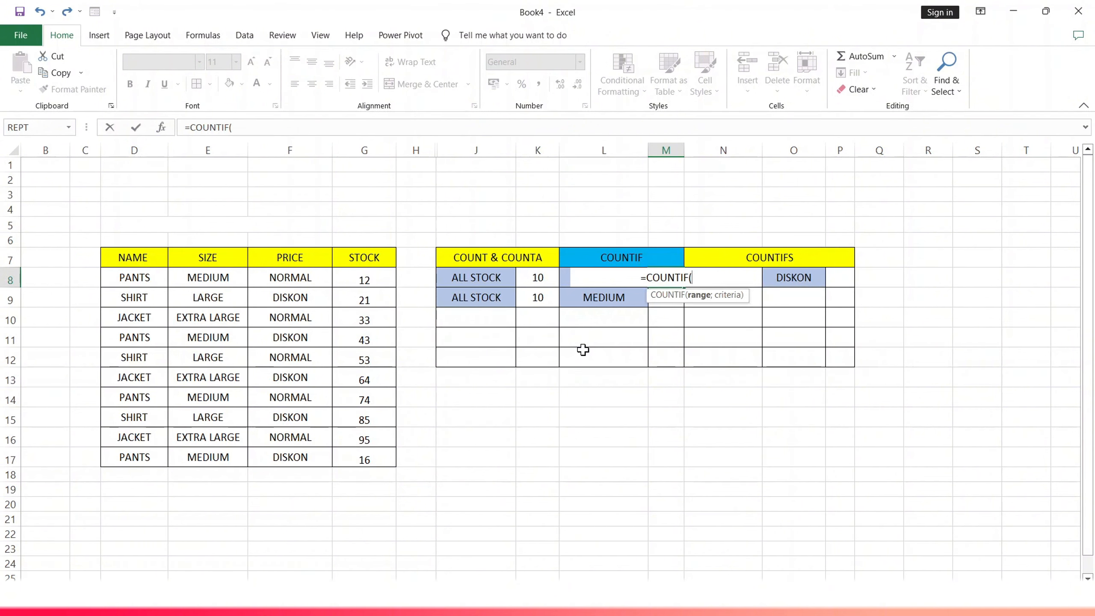
drag(132, 276, 134, 459)
text(;)
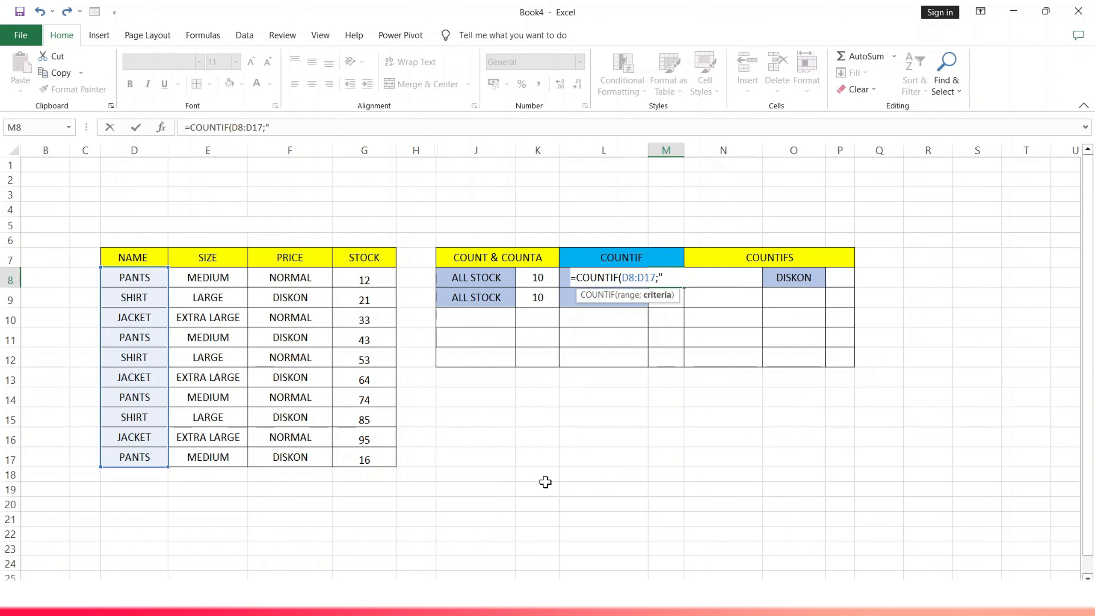
text("PANTS"))
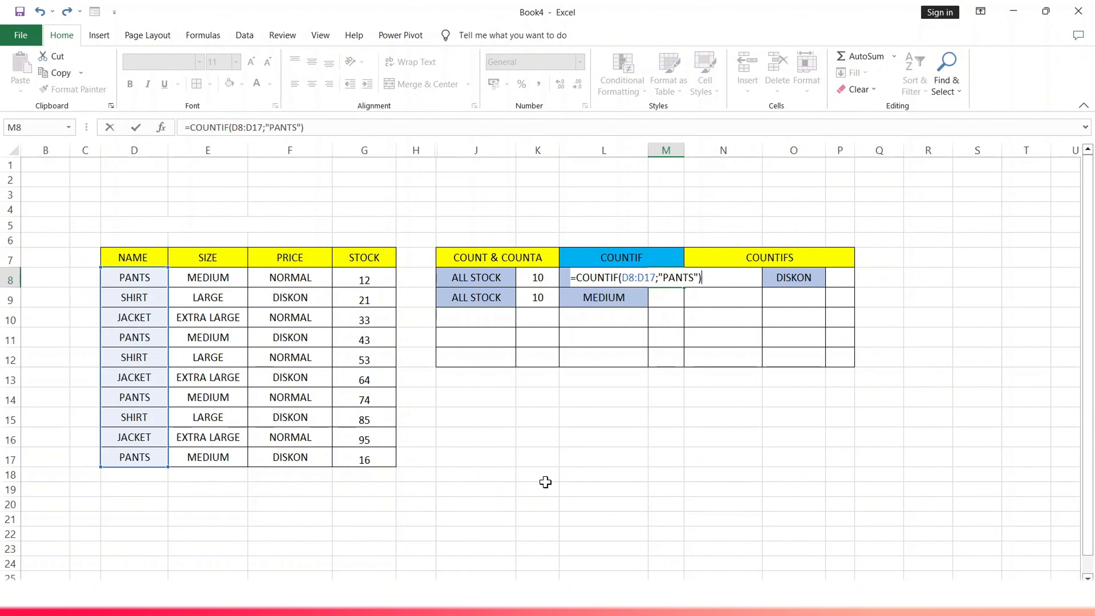
key(Return)
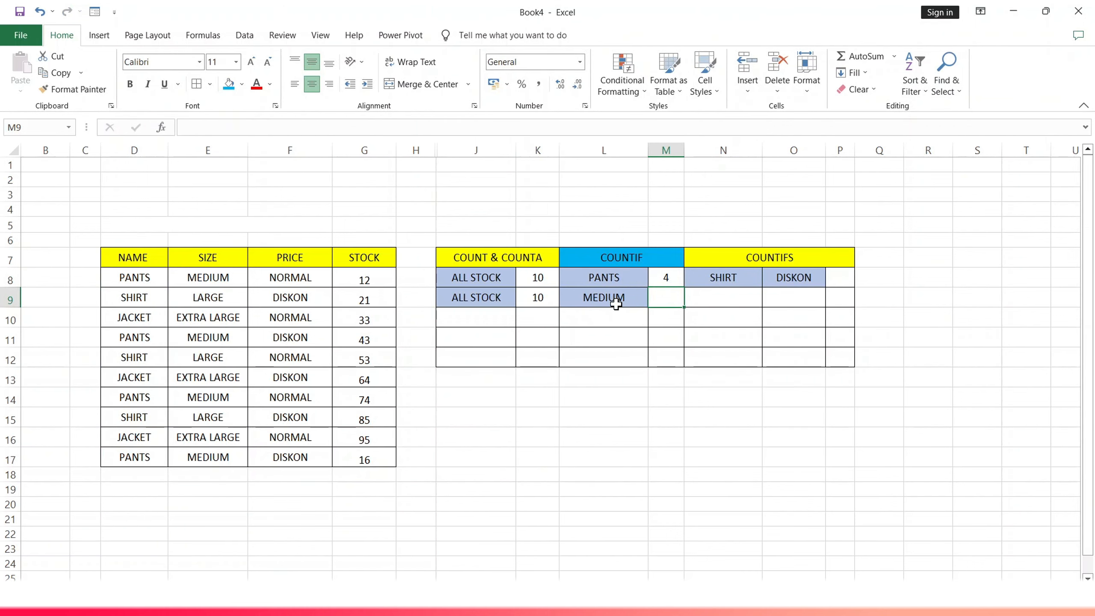
- Enter a COUNTIF formula in cell M9 over E8:E17, using the MEDIUM label in L9 as the criterion
double_click(662, 299)
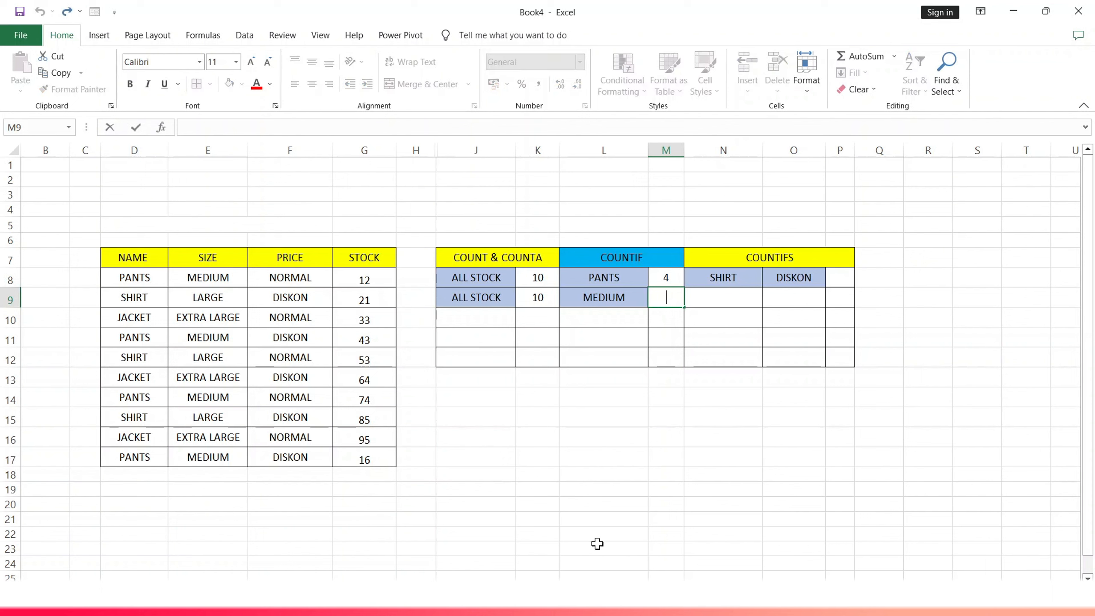
text(=)
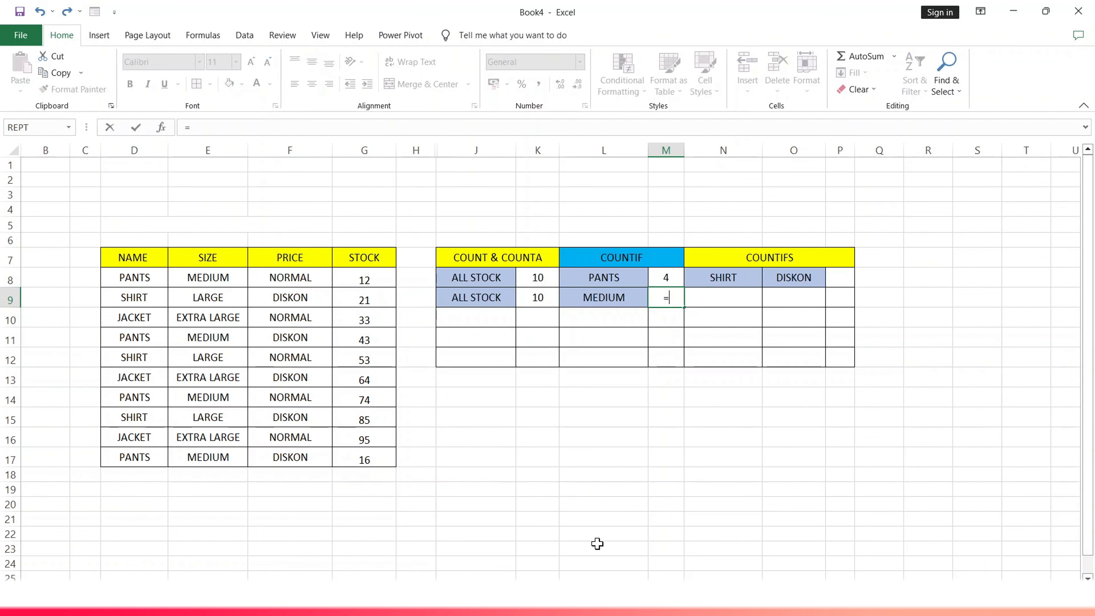
text(COUN)
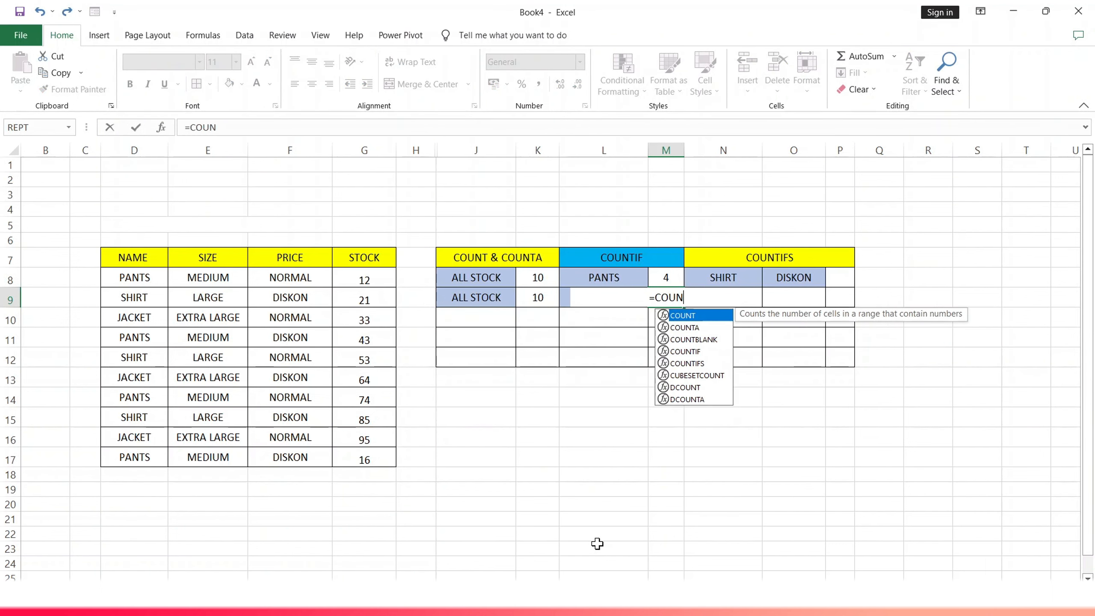
text(TIF)
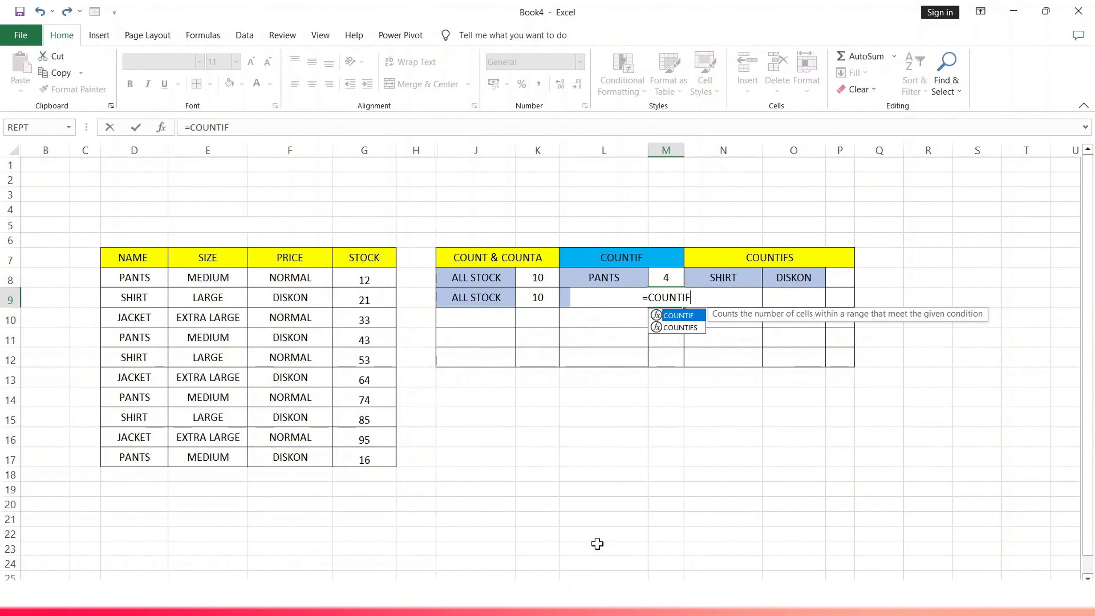
text(()
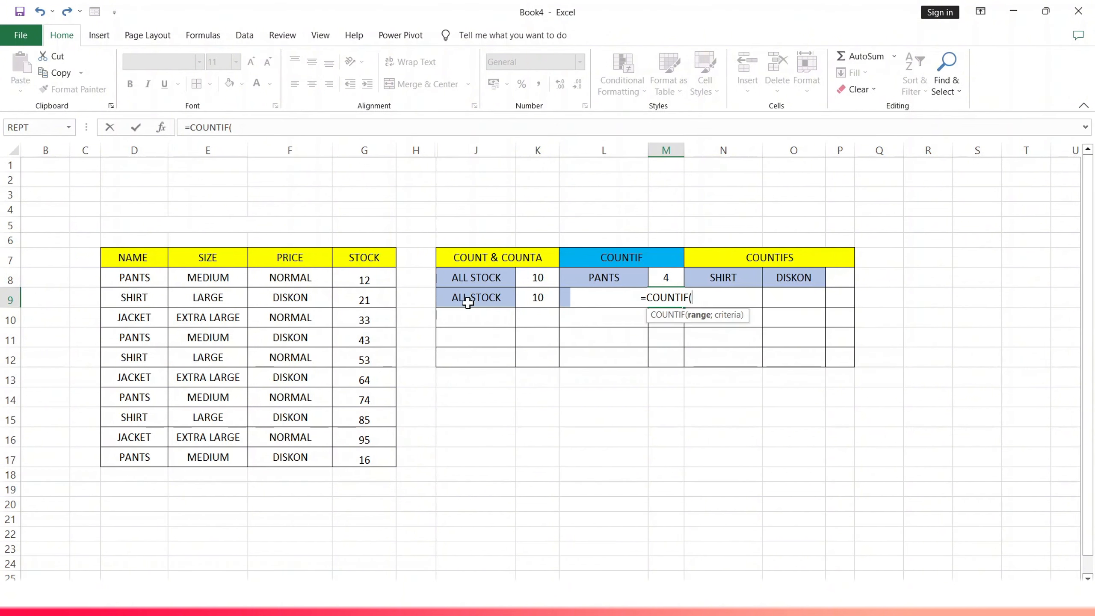
click(224, 280)
drag(224, 280, 225, 448)
text(;)
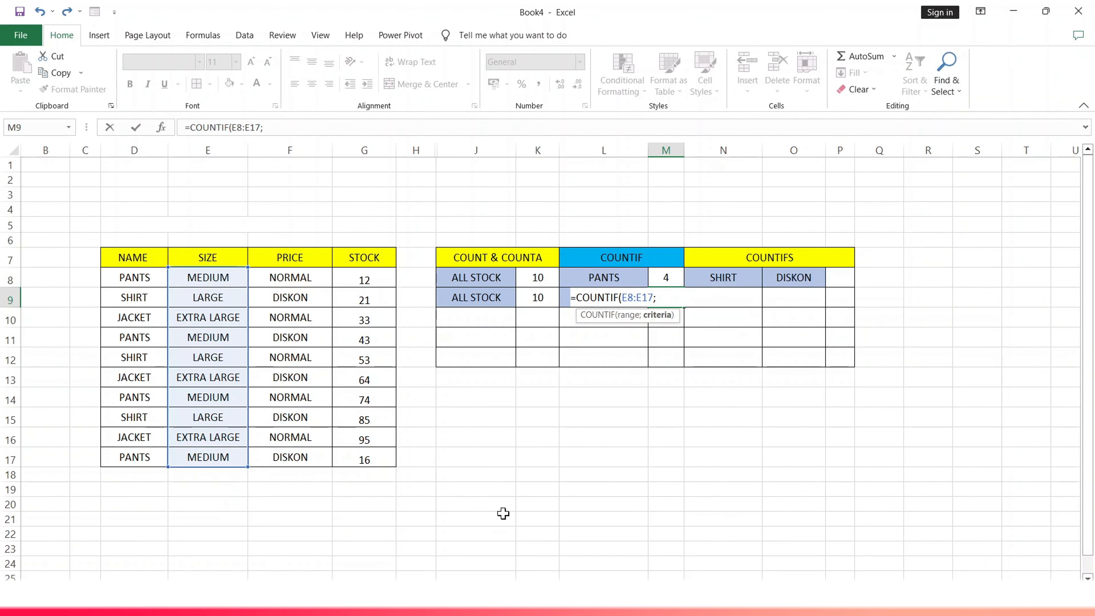
click(565, 298)
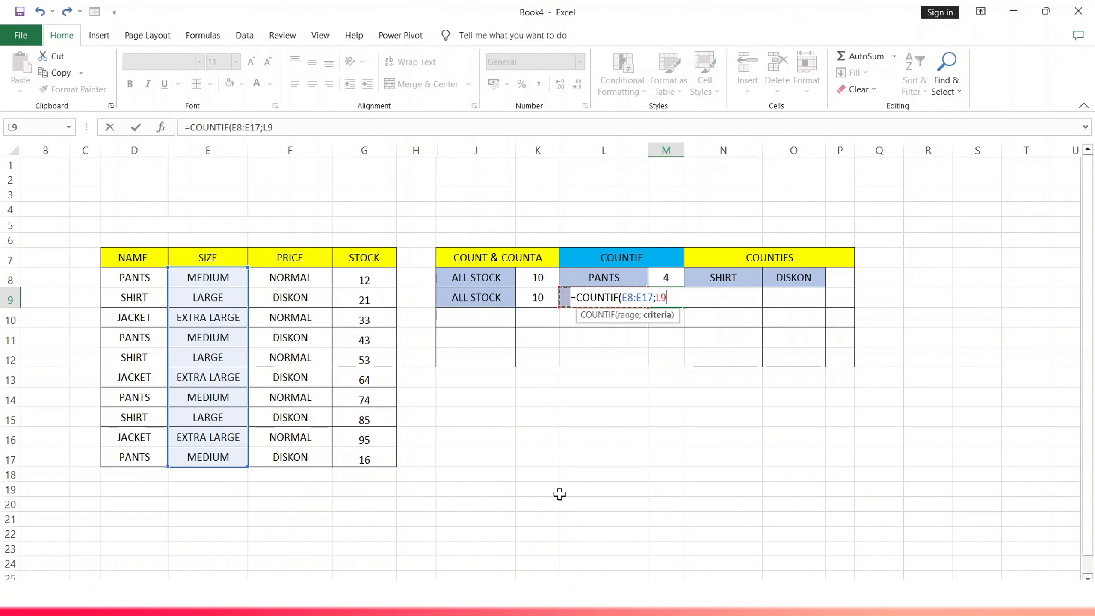
text())
key(Return)
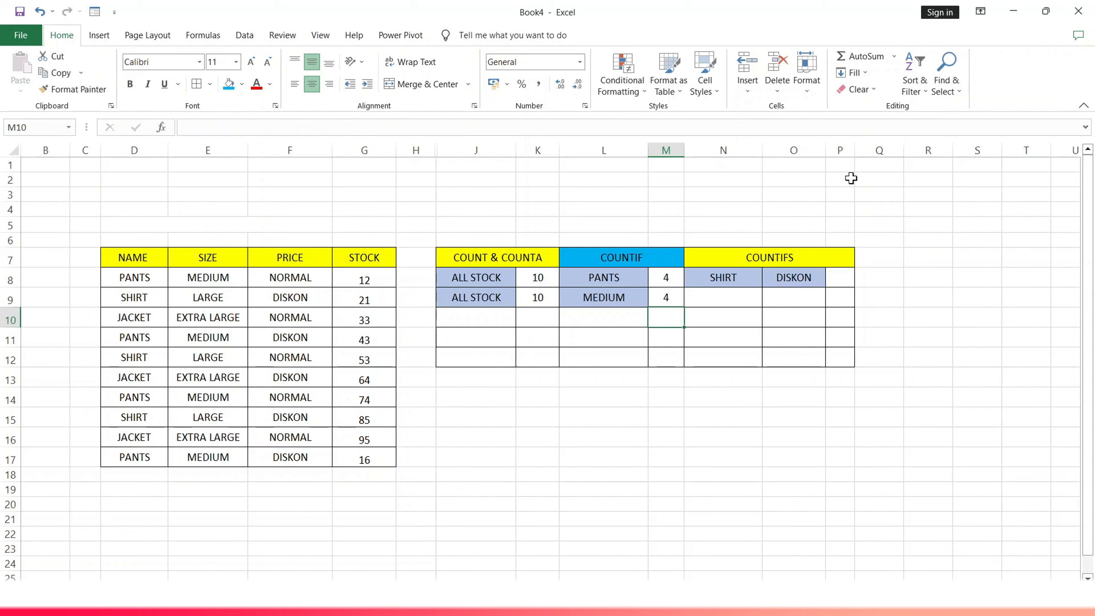
- Widen column P slightly and enter =COUNTIFS(D8:D17;N8;F8:F17;O8) in cell P8 to count the SHIRT rows priced DISKON
drag(850, 150, 856, 150)
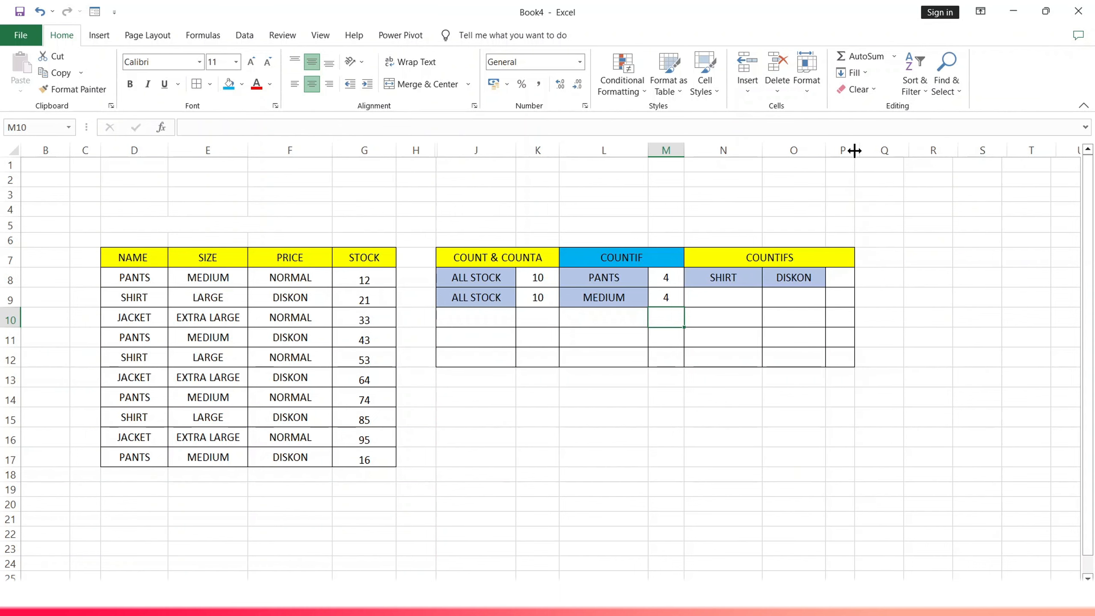
click(842, 281)
text(=)
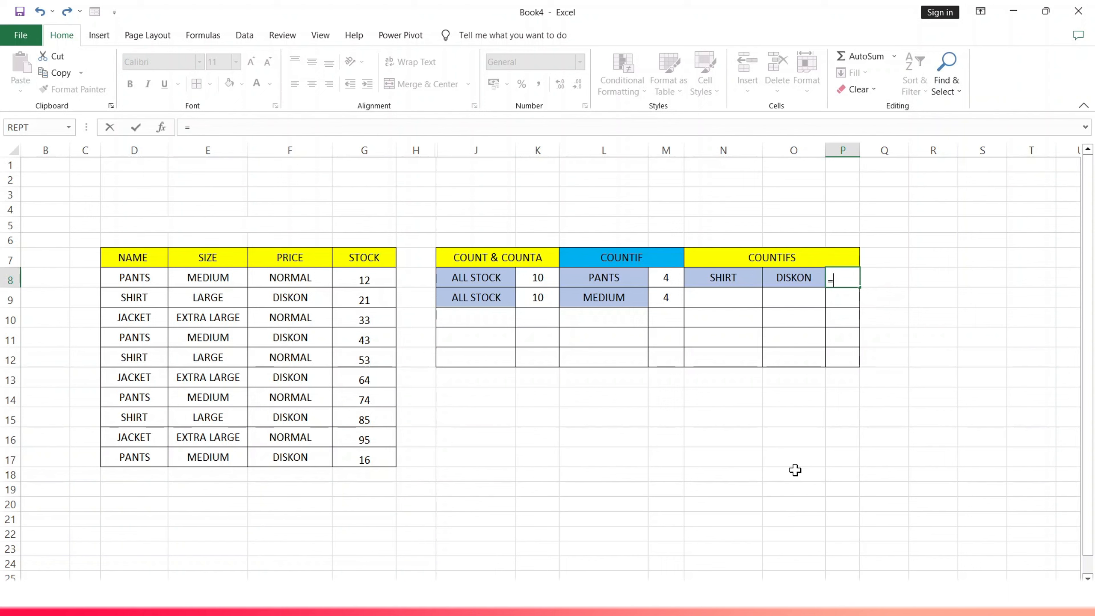
text(COUNTI)
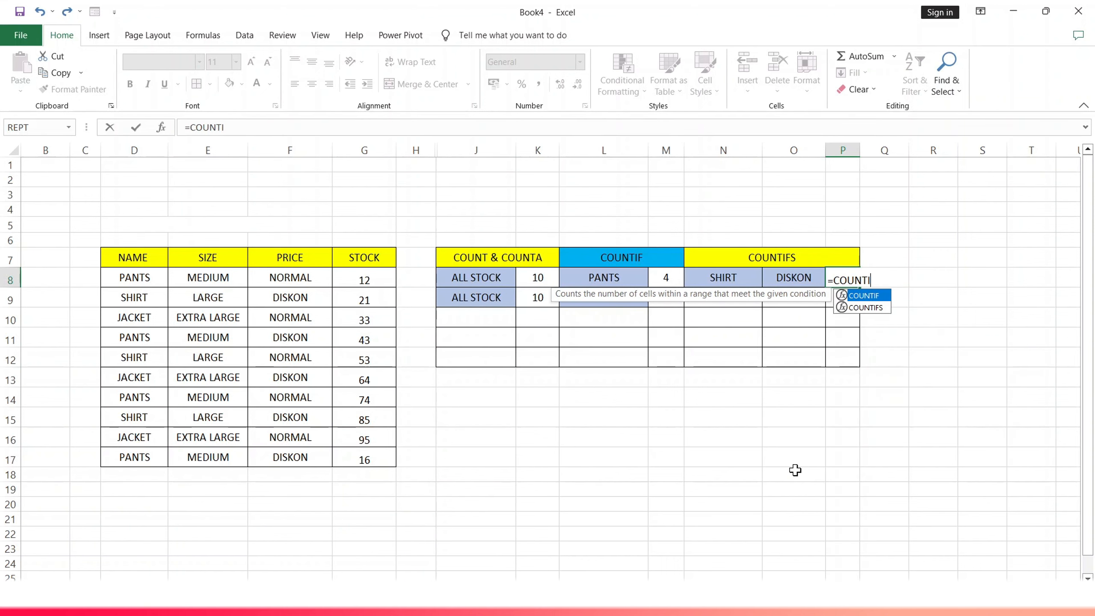
text(FS()
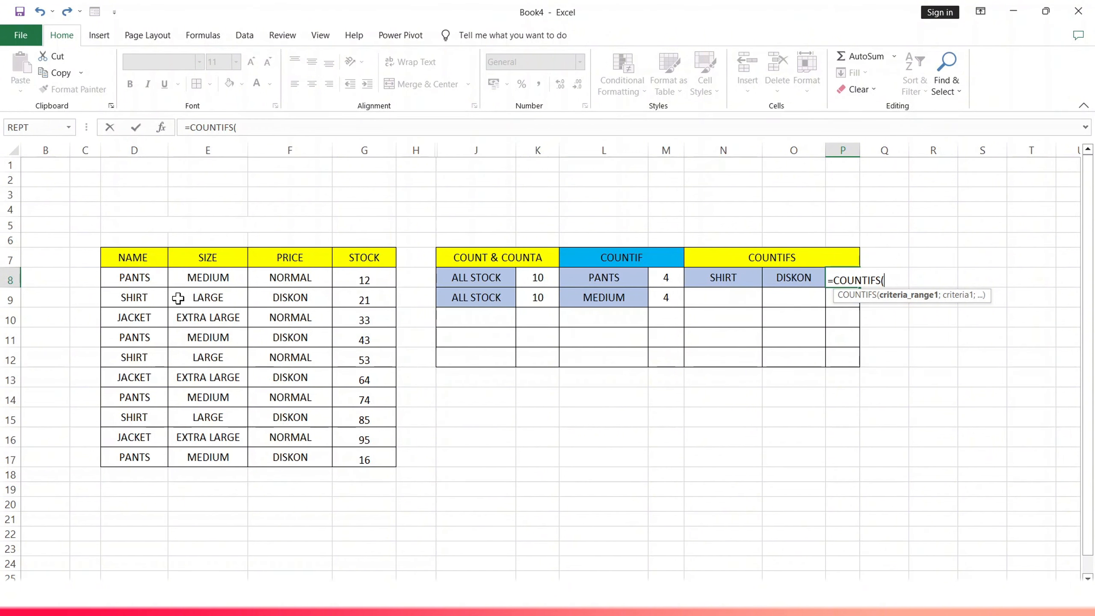
drag(147, 279, 139, 456)
text(;)
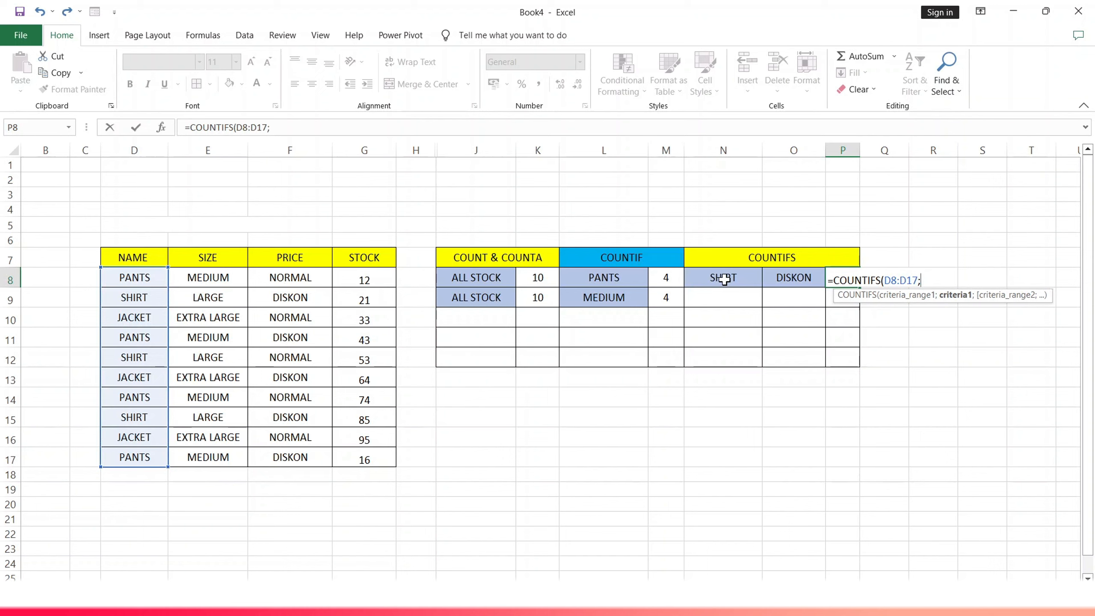
click(724, 278)
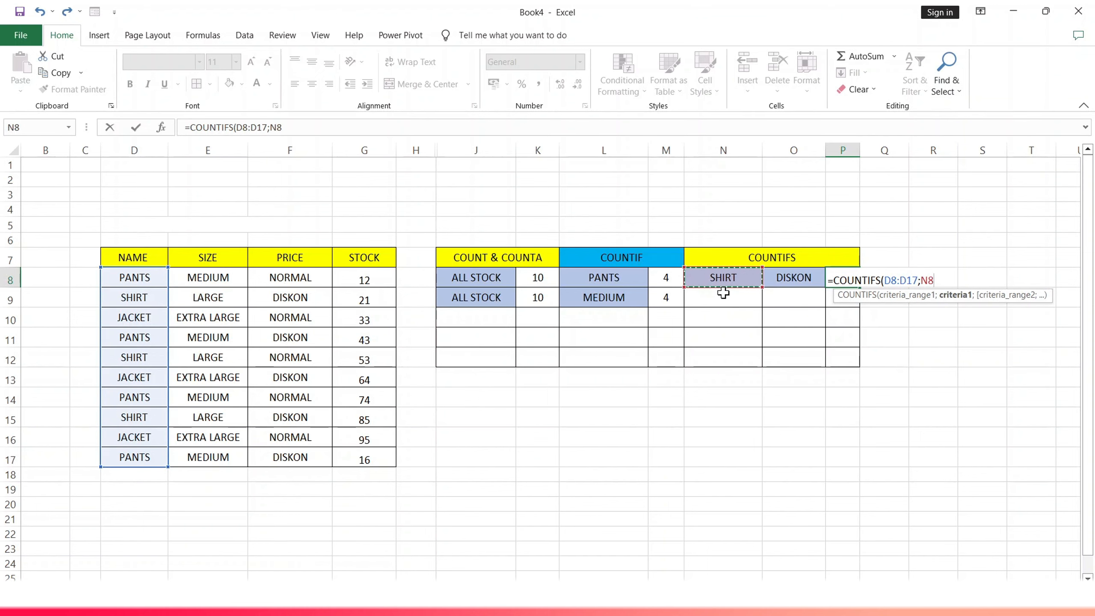
text(;)
drag(288, 278, 288, 450)
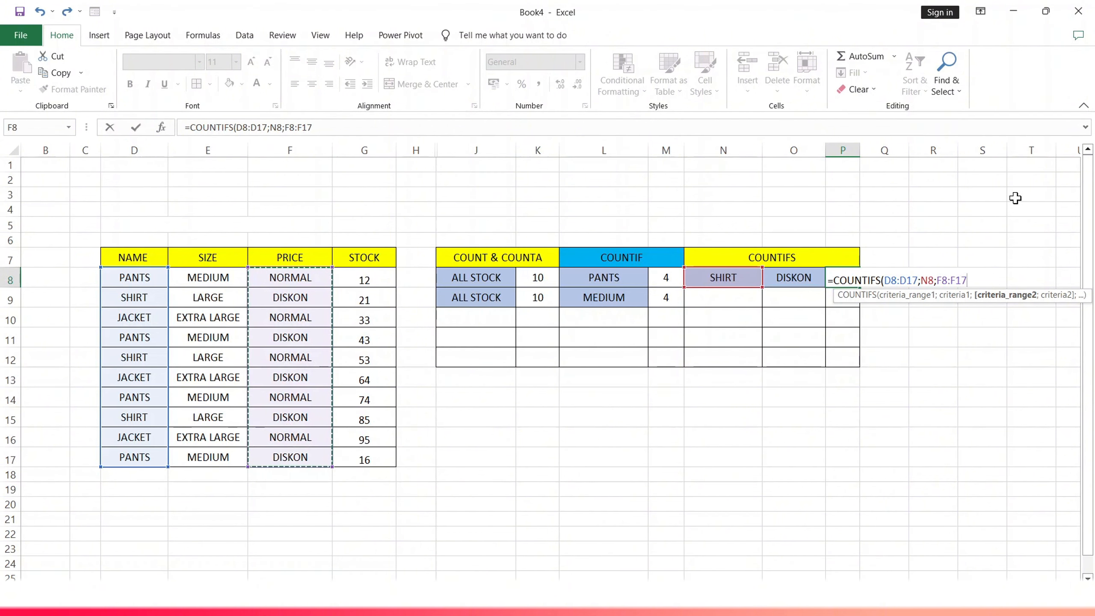
text(;)
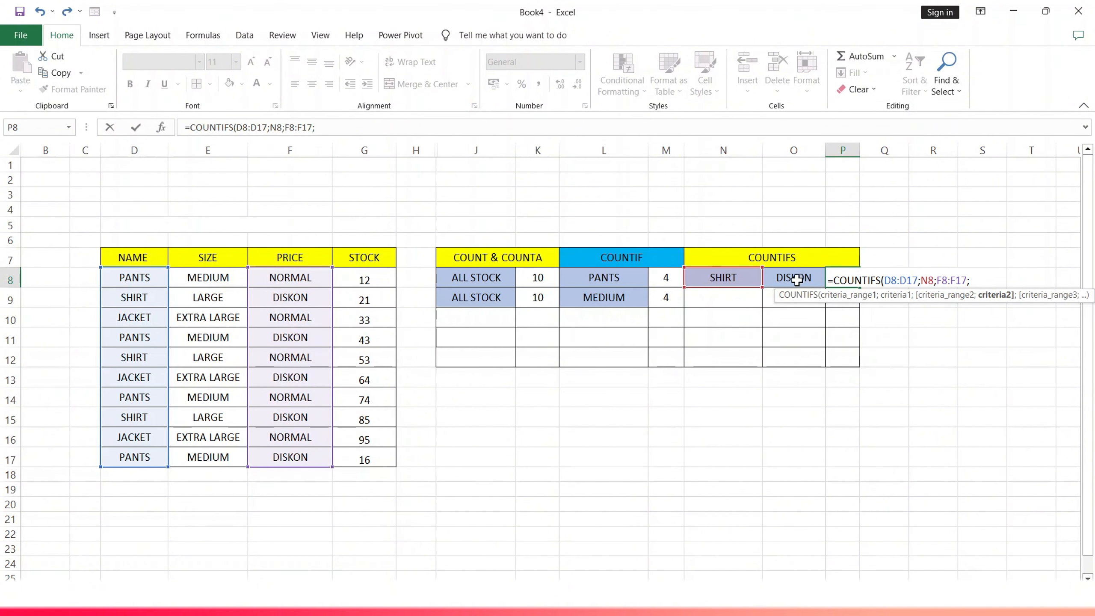
click(795, 279)
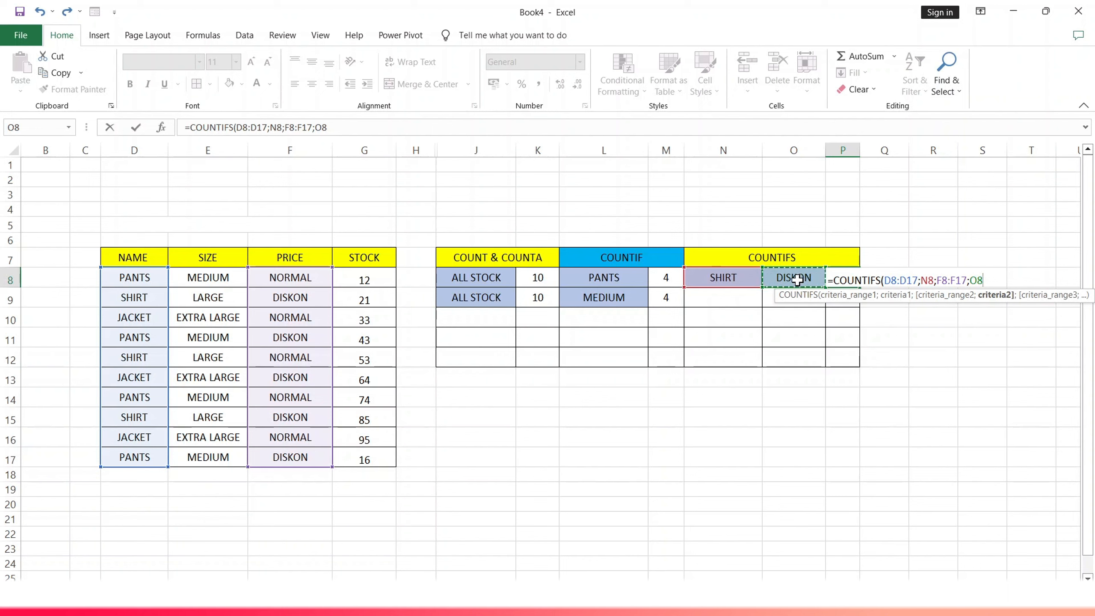
text())
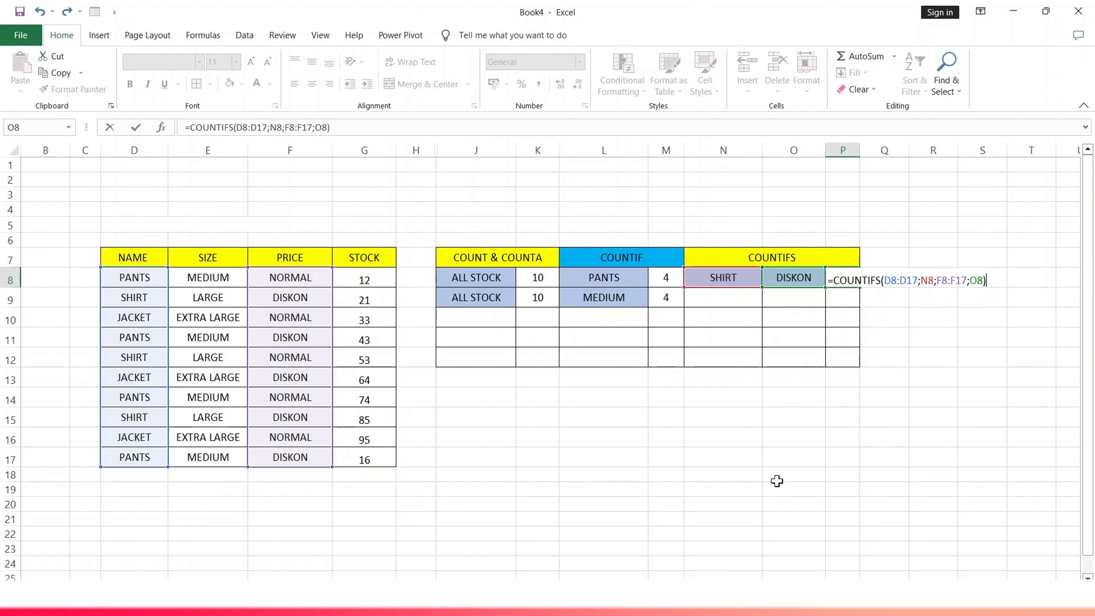
key(Return)
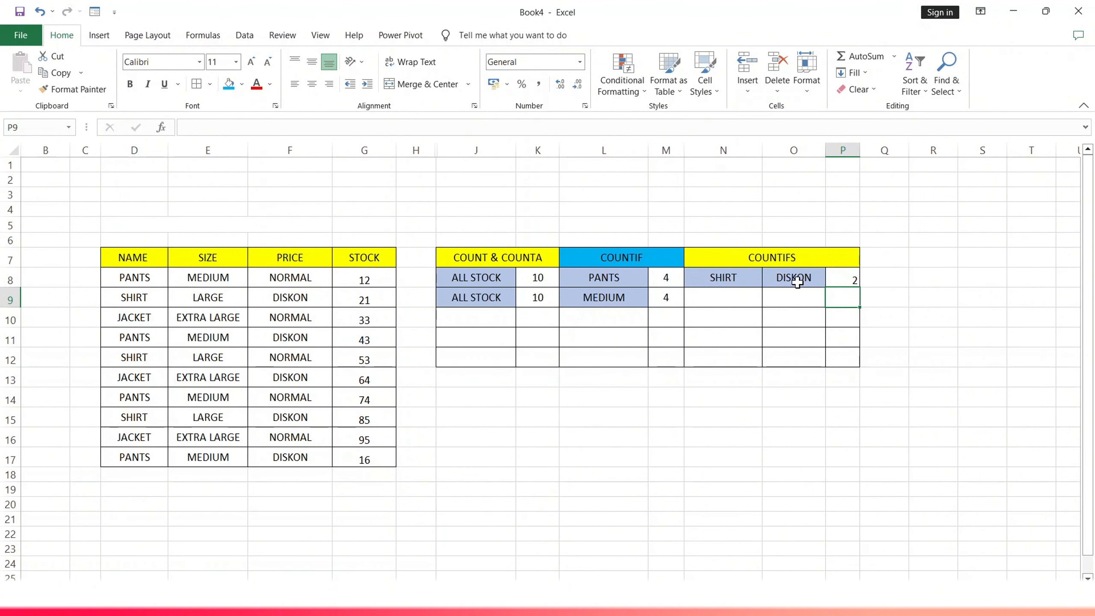
click(785, 423)
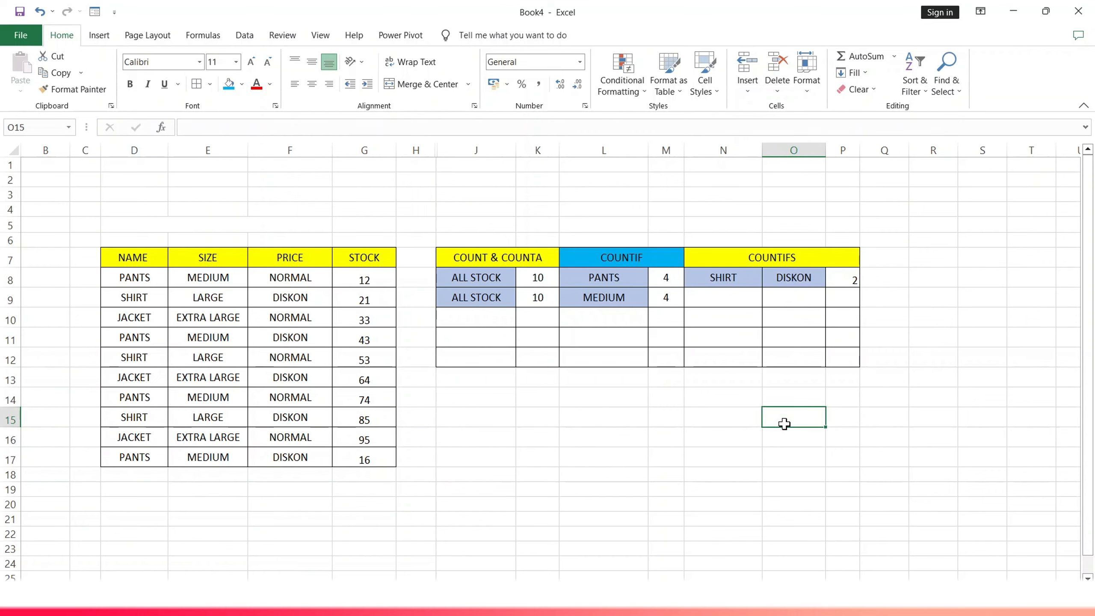